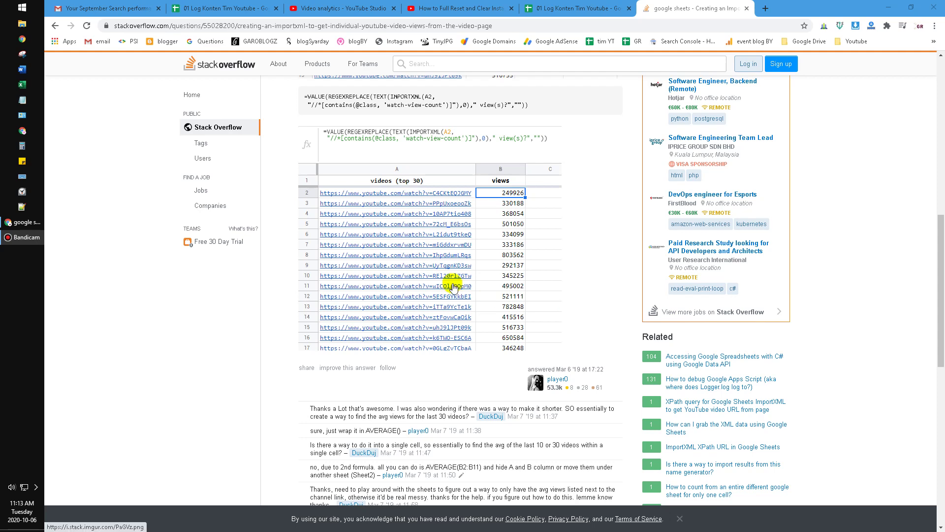
scroll(511, 209, up, 15)
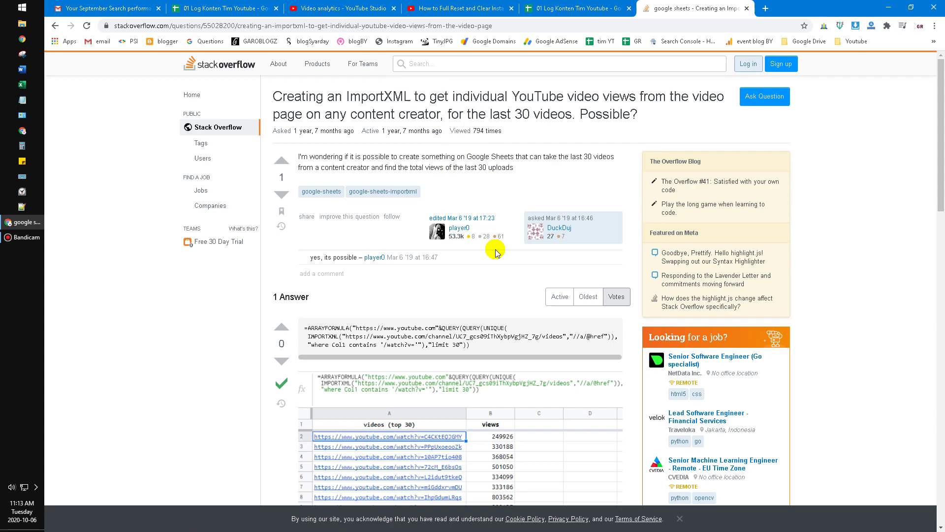
scroll(501, 285, down, 3)
scroll(500, 285, down, 5)
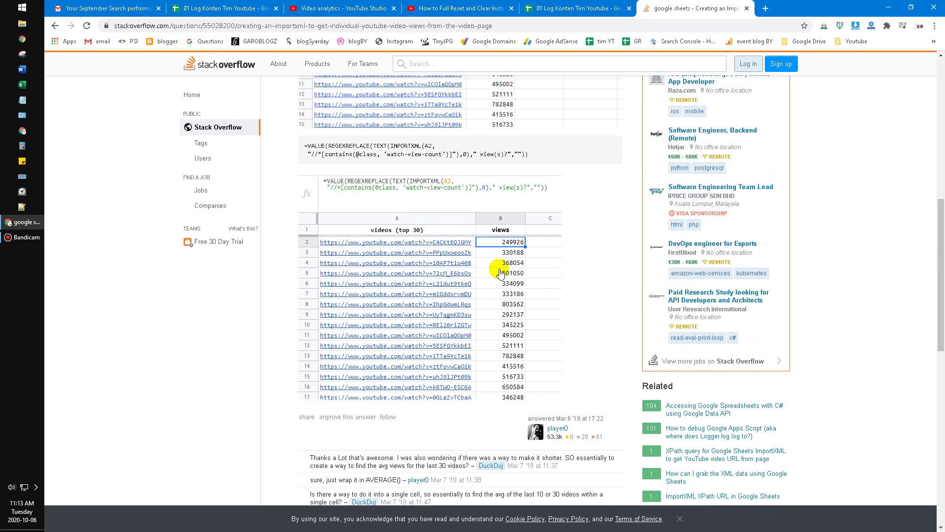
scroll(507, 296, down, 5)
scroll(507, 296, up, 3)
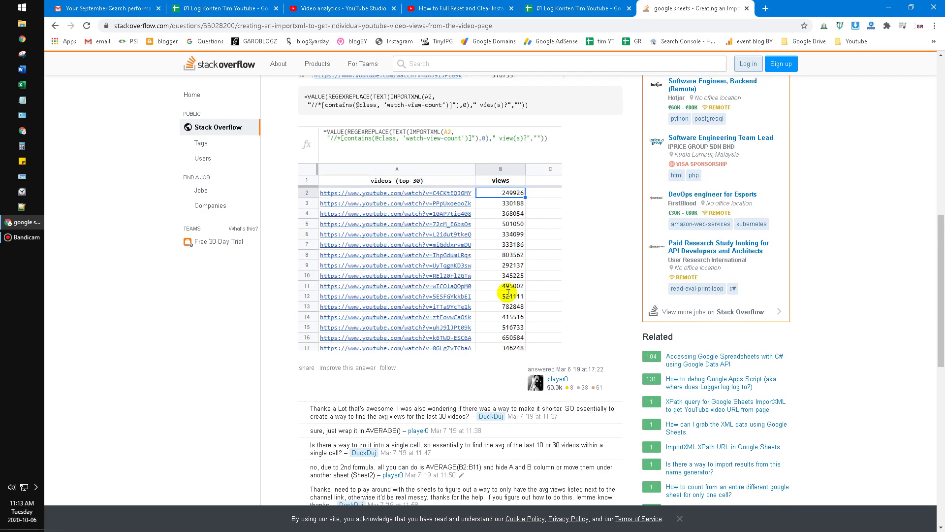
scroll(484, 276, up, 2)
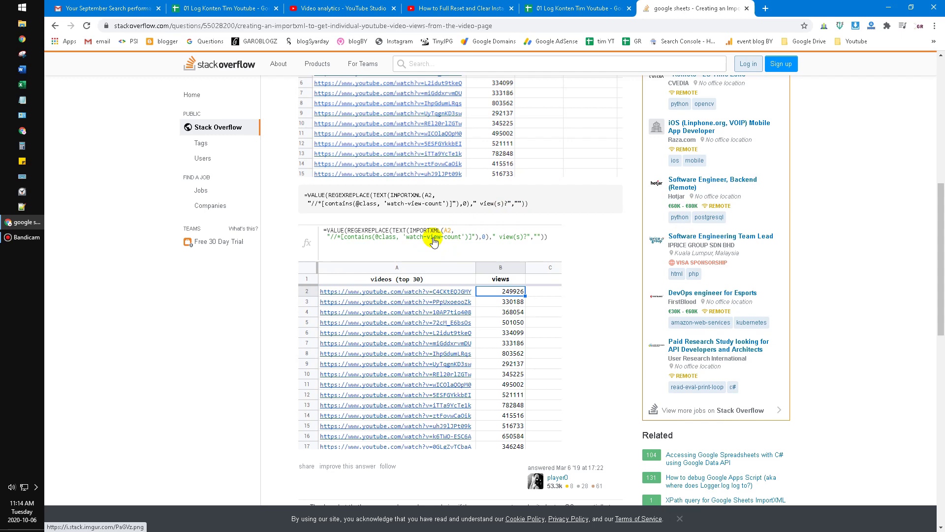
scroll(433, 240, down, 1)
scroll(463, 236, up, 2)
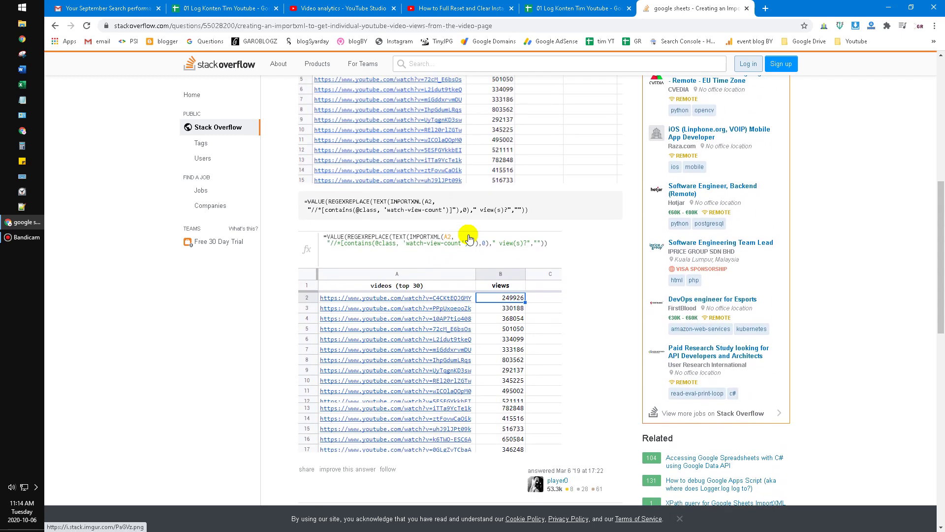
Step: On the YouTube video tab, mark the watch?v= URL with an arrow and circle, then clear them
click(457, 7)
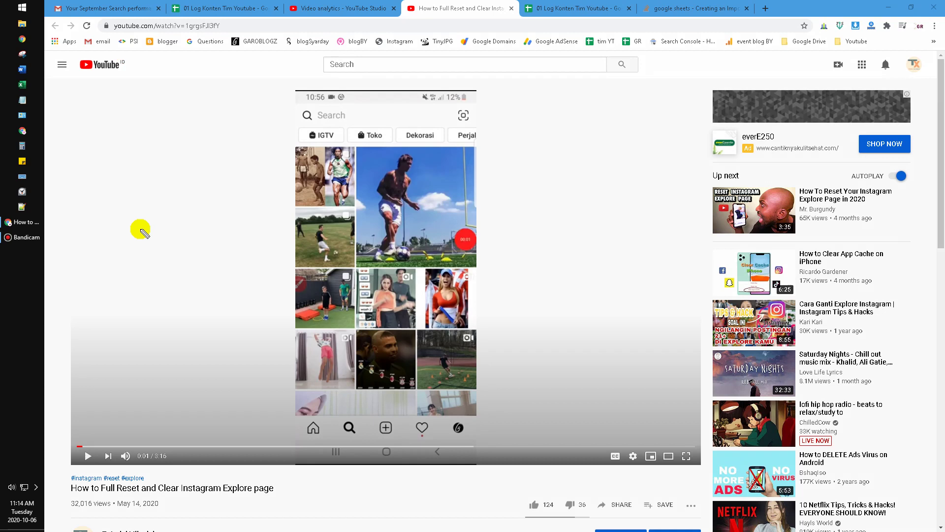
mouse_move(129, 233)
mouse_down()
mouse_move(197, 31)
mouse_move(237, 76)
mouse_move(106, 6)
mouse_move(194, 14)
mouse_up()
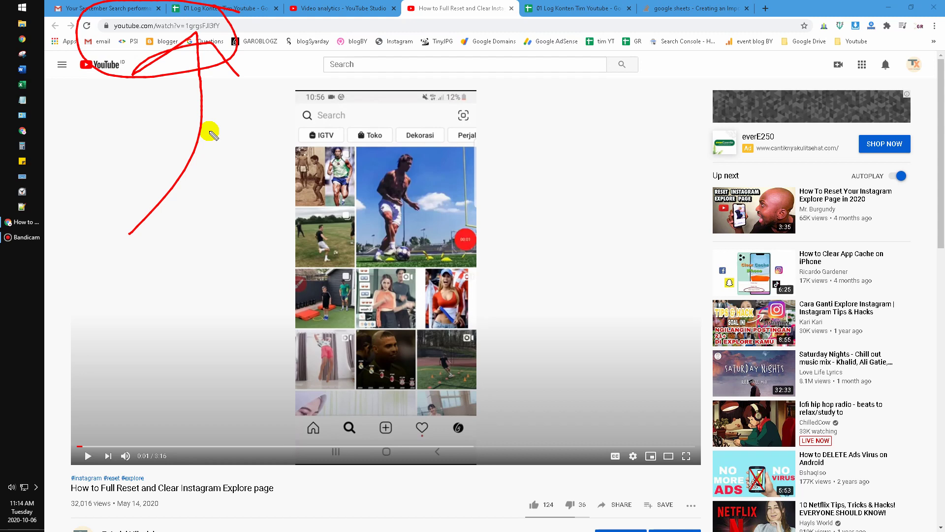
mouse_move(216, 20)
mouse_down()
mouse_move(194, 35)
mouse_move(220, 20)
mouse_up()
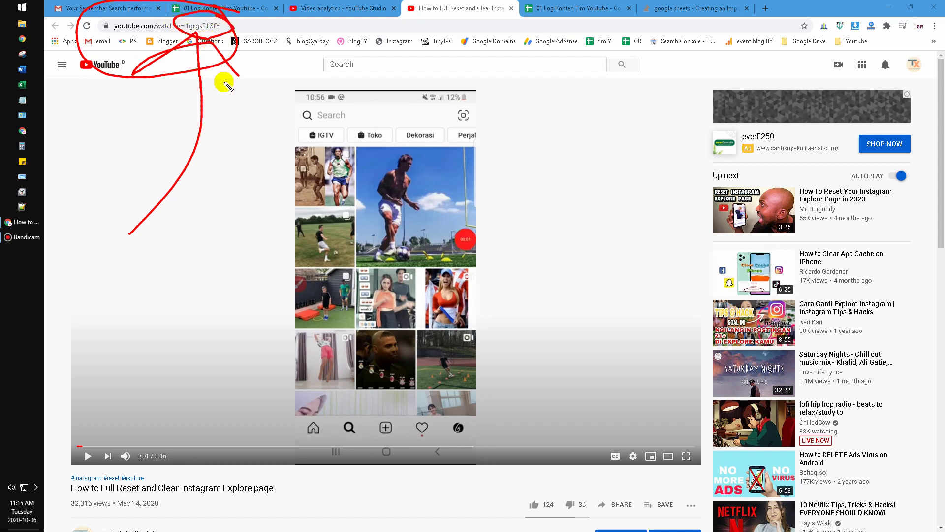
key(Escape)
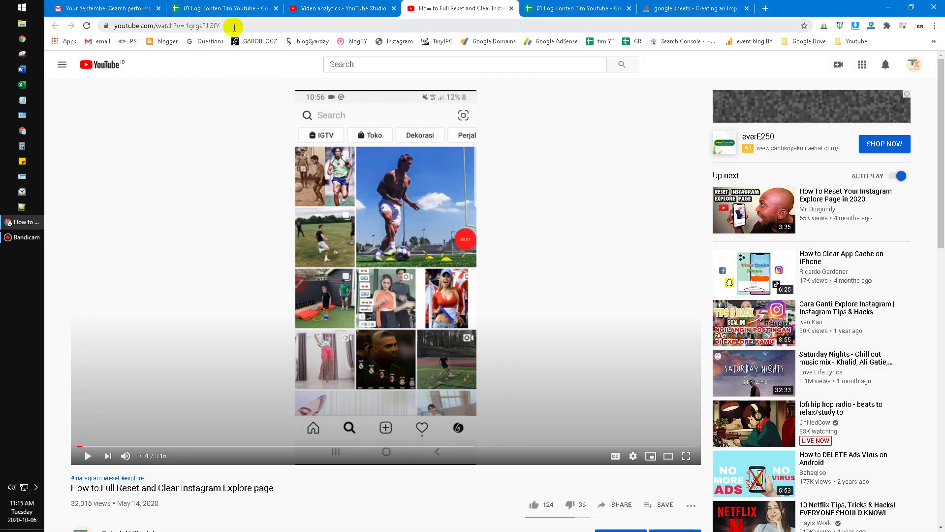
Step: Share the video to Blogger to start a new post draft
scroll(186, 415, down, 2)
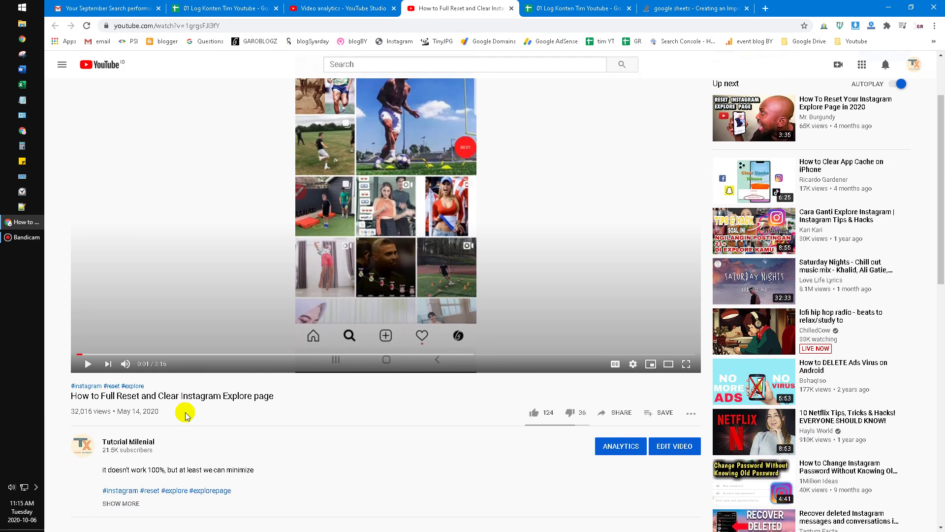
scroll(186, 415, down, 2)
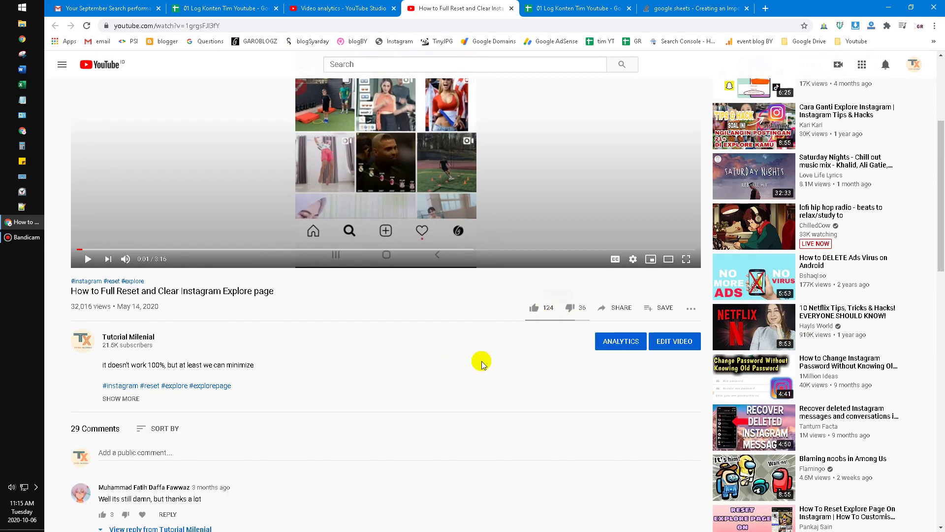
click(611, 308)
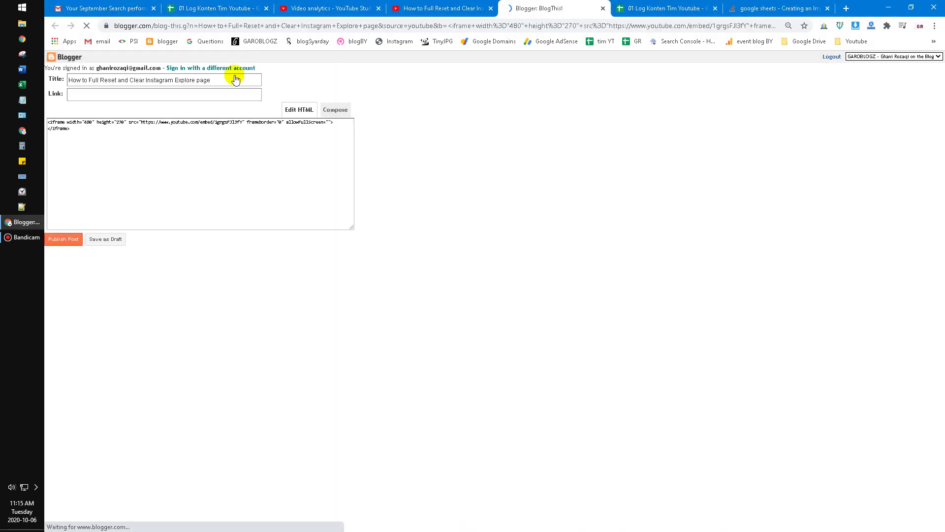
Step: Copy the iframe src URL from the post's HTML and load that embed page, leaving the Blogger draft
click(297, 109)
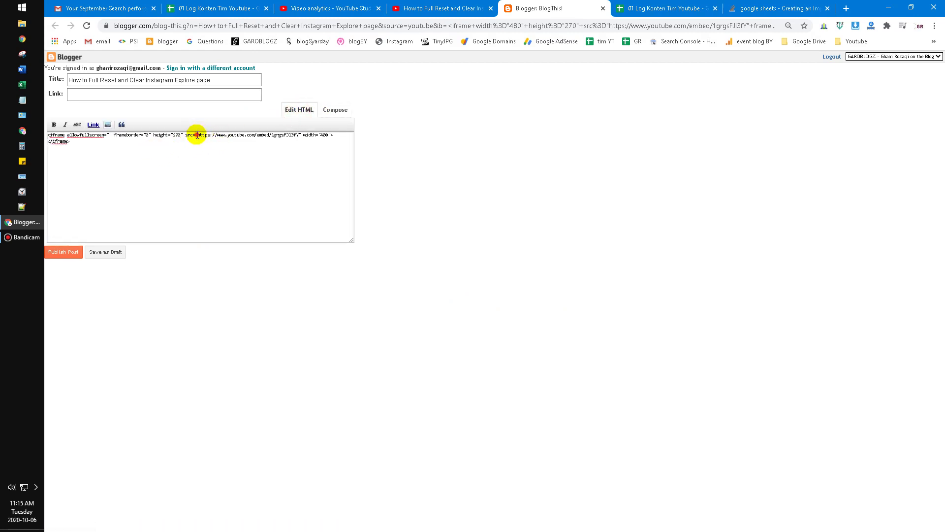
drag(198, 136, 295, 137)
key(ctrl+c)
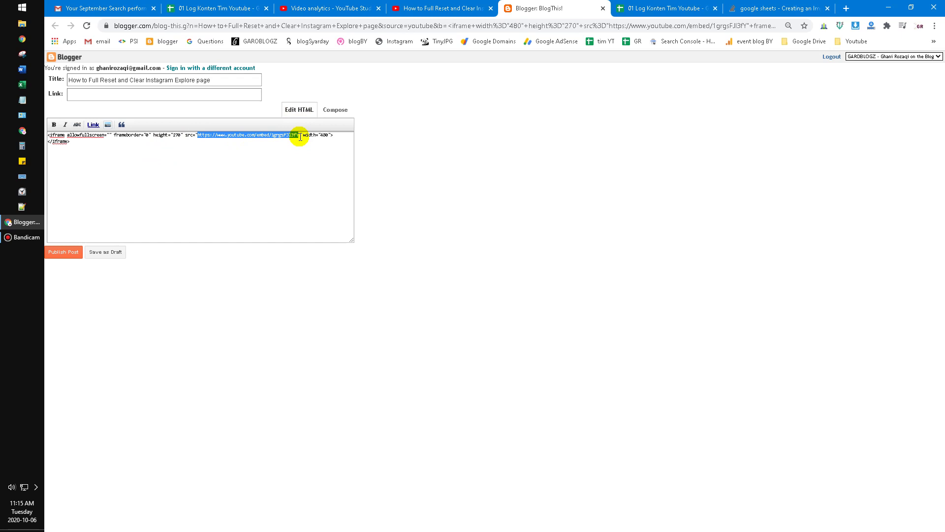
click(415, 26)
key(ctrl+v)
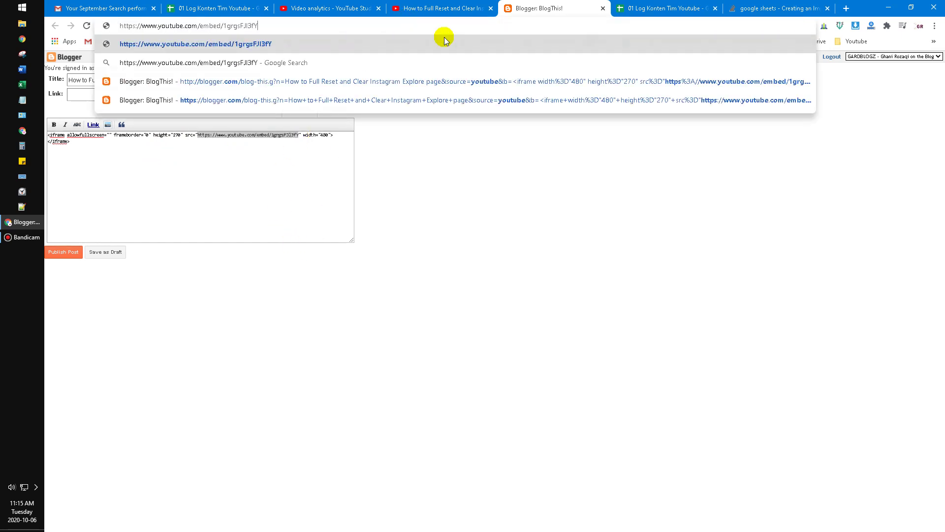
key(Return)
click(543, 82)
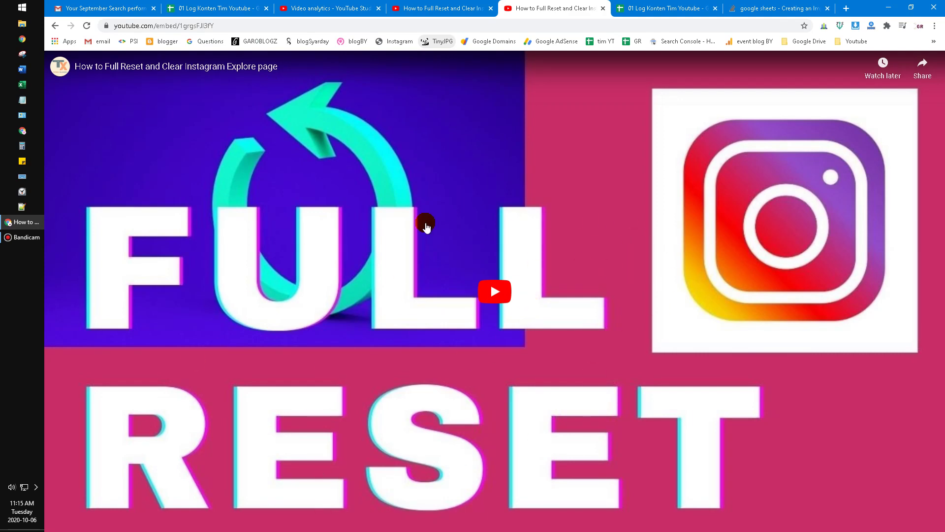
Step: Find 'views' in the embed page source, select the 32K count, and return to the 01 Log Konten Tim Youtube sheet
key(ctrl+u)
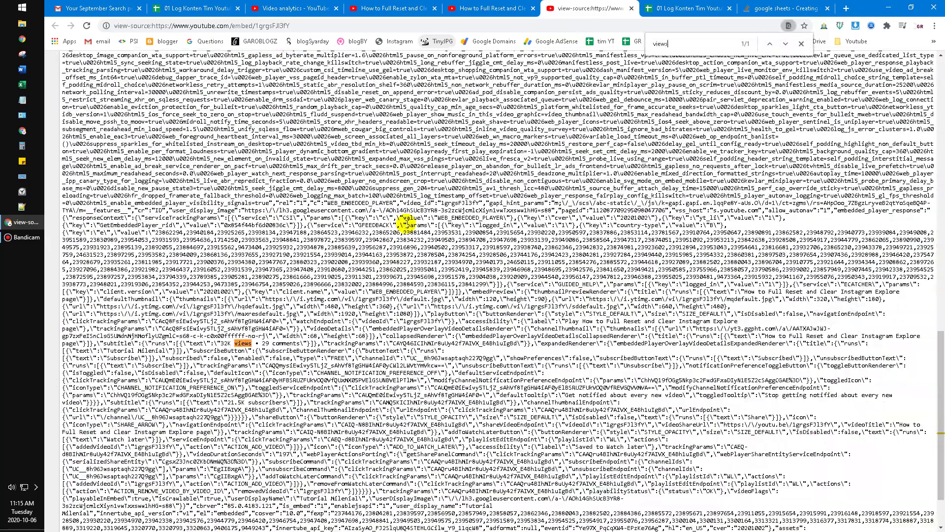
scroll(275, 393, up, 7)
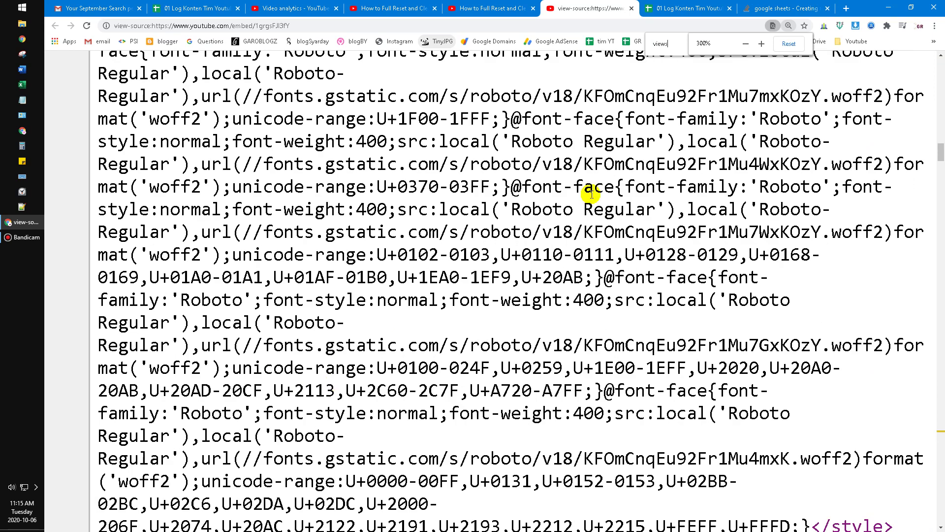
key(Return)
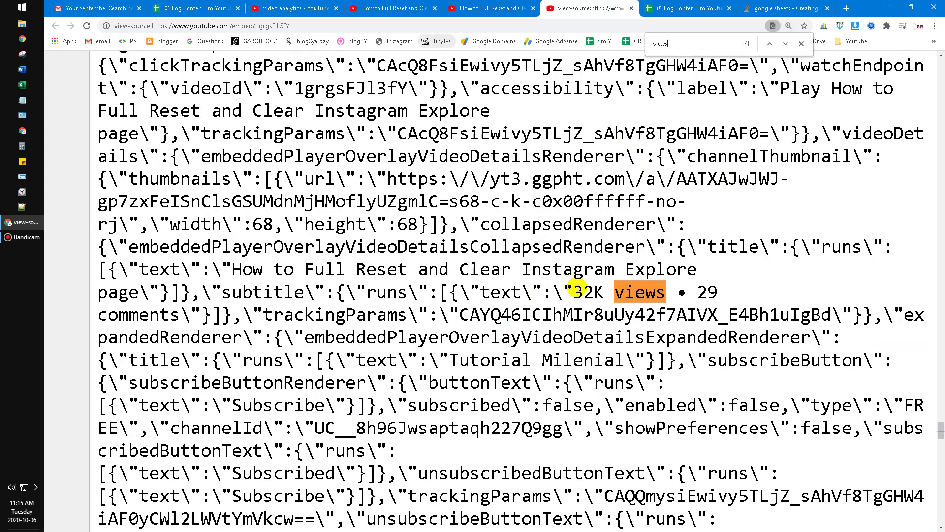
double_click(577, 291)
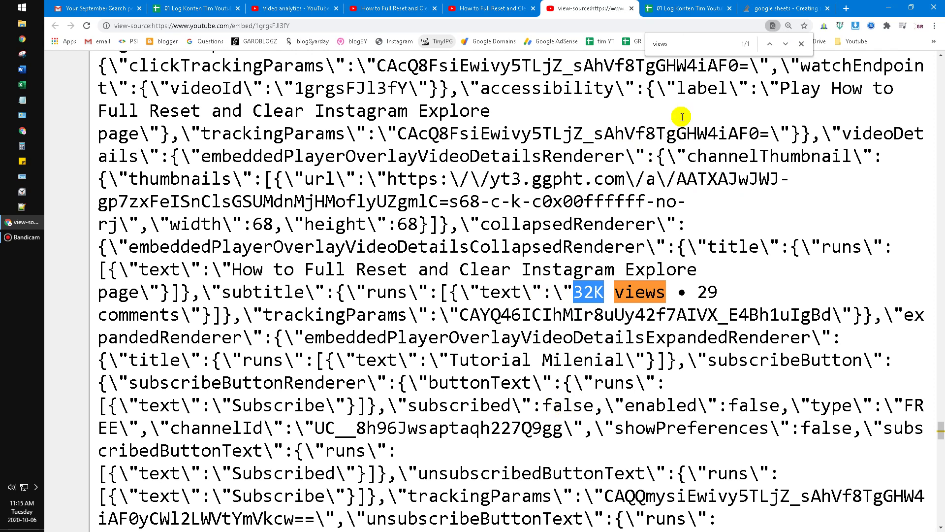
click(695, 48)
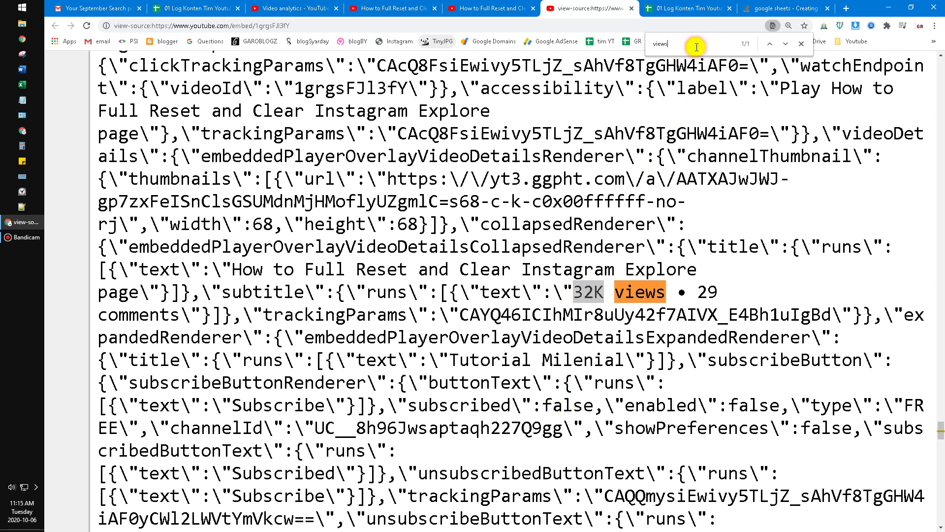
click(672, 8)
Step: Scroll down past the video list and select empty cell C340
scroll(359, 238, down, 10)
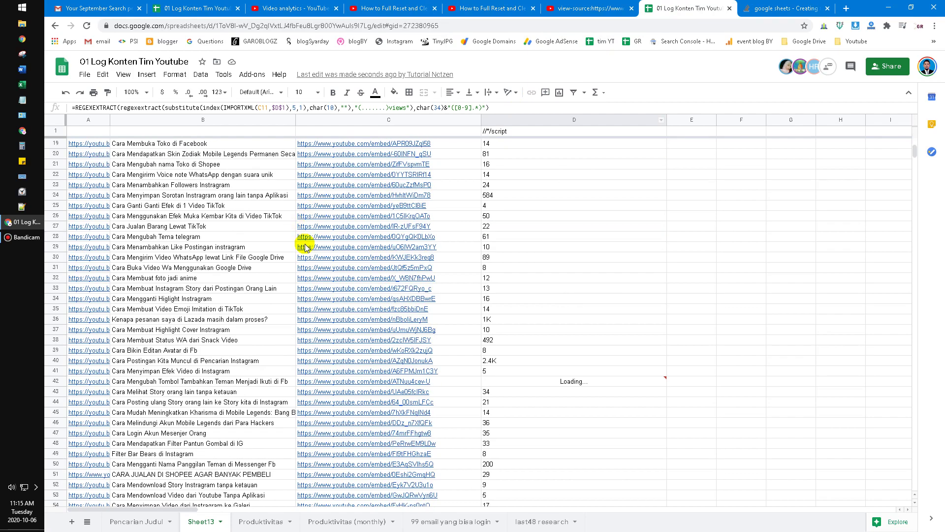
scroll(422, 231, down, 9)
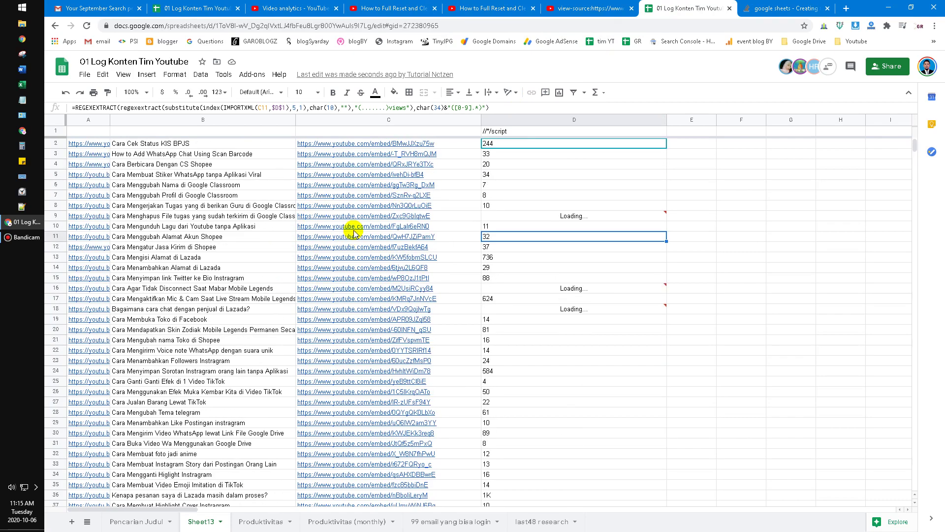
scroll(423, 230, down, 20)
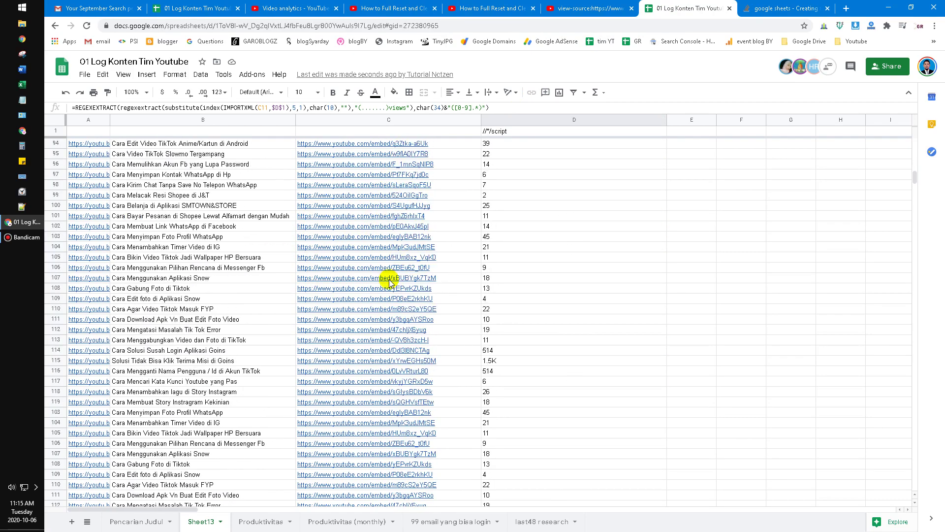
scroll(365, 314, down, 20)
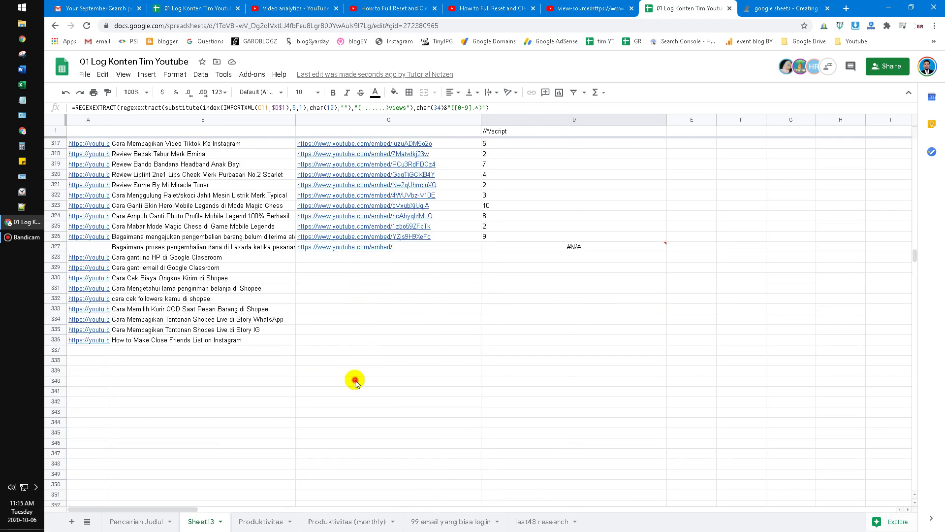
click(354, 380)
Step: Copy the Full Reset video's embed URL from the address bar
click(599, 6)
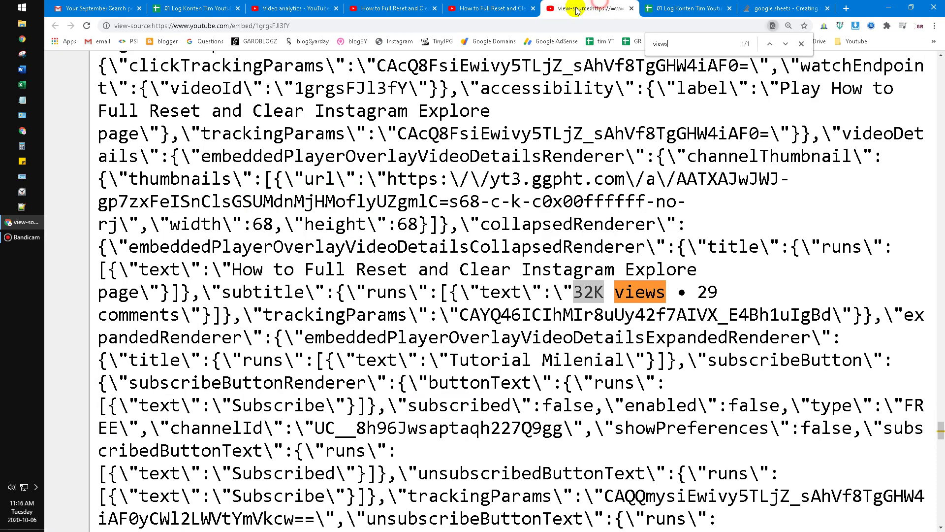
click(450, 7)
click(356, 20)
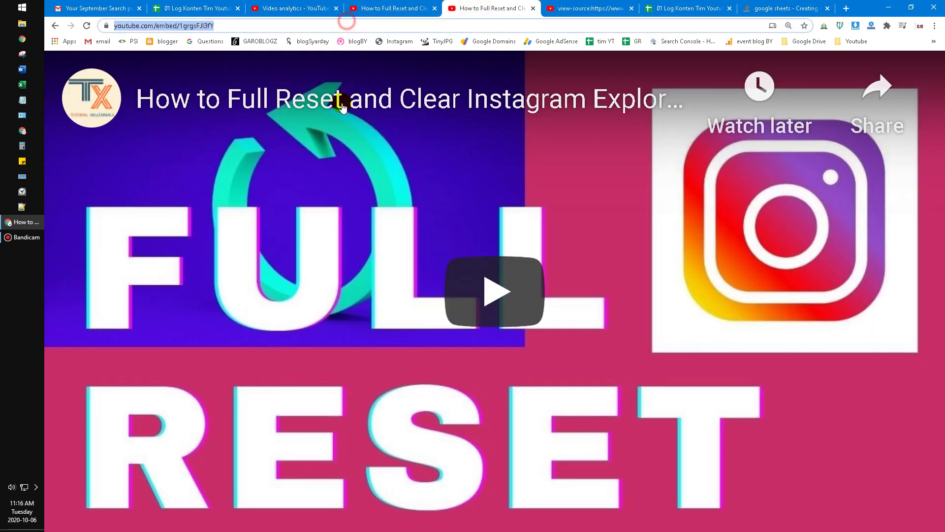
drag(158, 184, 170, 49)
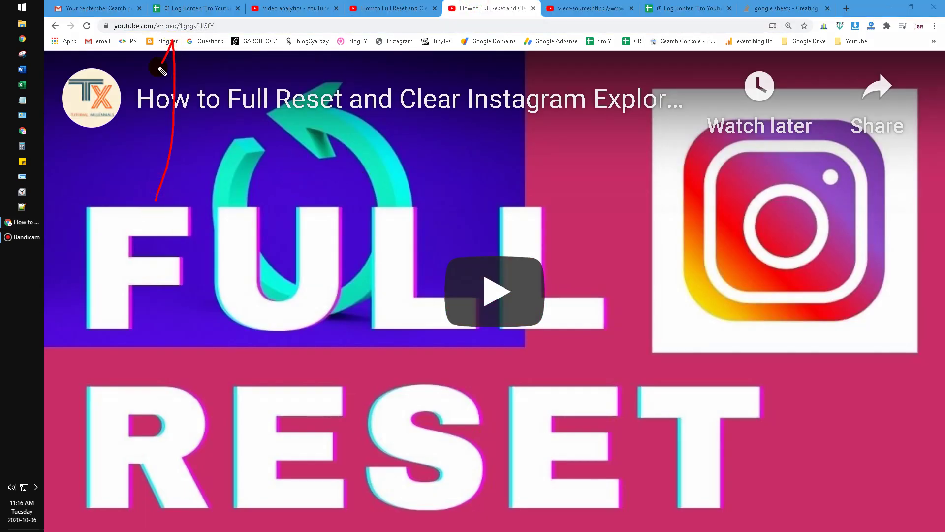
Step: Paste the Full Reset embed URL into cell C340
key(ctrl+Tab)
key(ctrl+Tab)
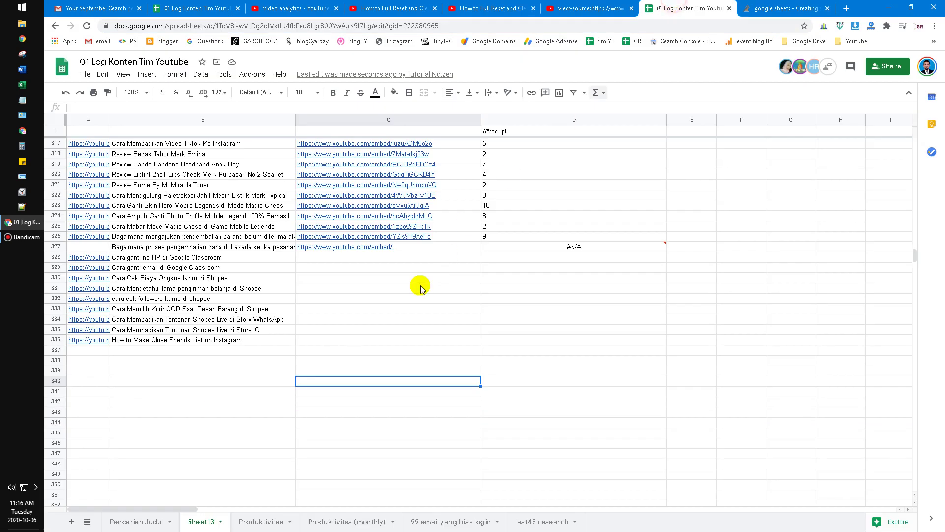
key(ctrl+v)
click(357, 452)
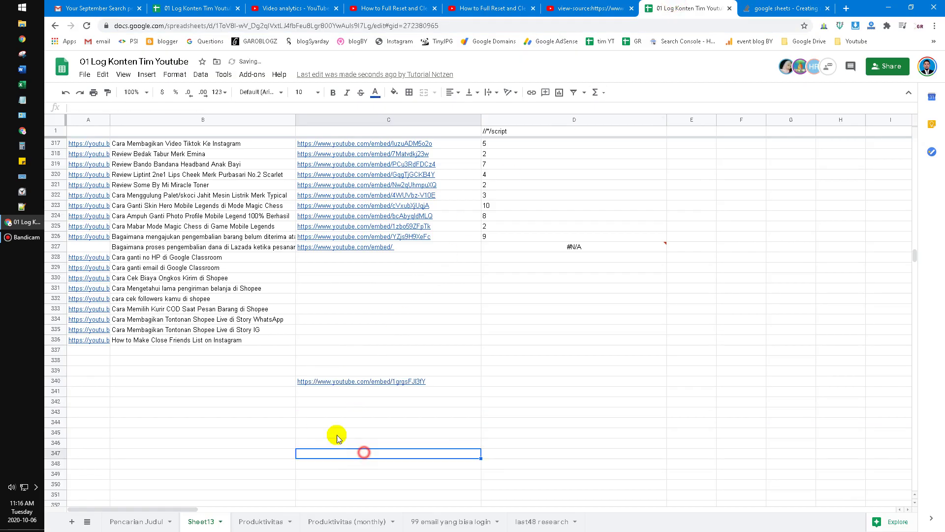
Step: Copy D325's IMPORTXML/REGEXEXTRACT view-count formula into D340
click(570, 230)
key(ctrl+c)
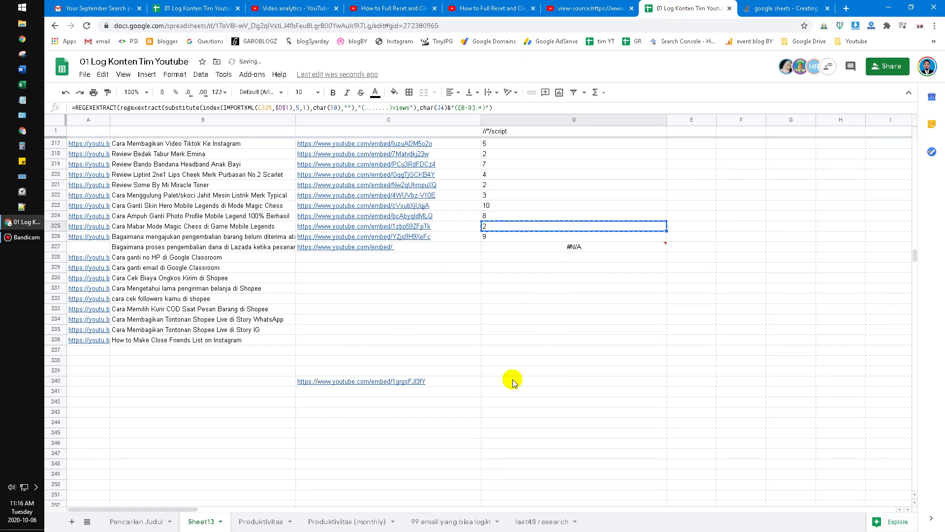
double_click(511, 380)
key(ctrl+v)
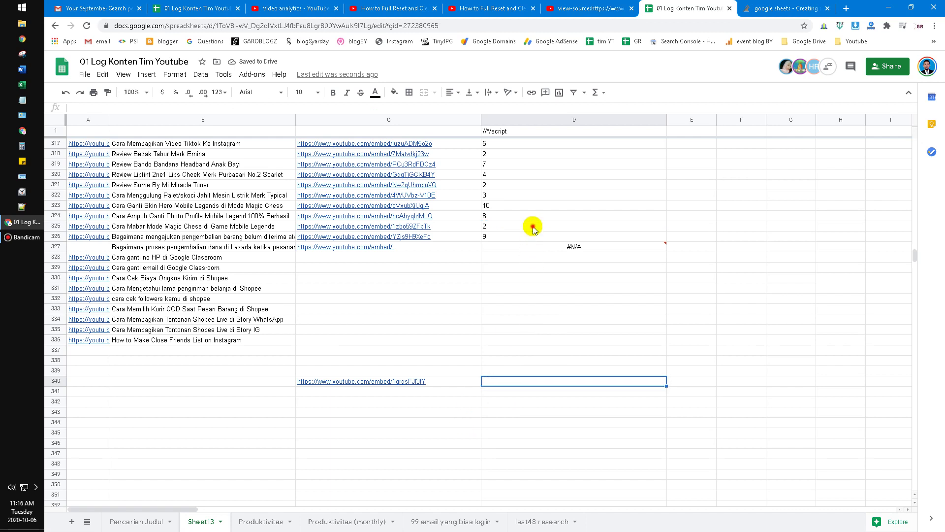
key(Escape)
click(532, 227)
click(493, 380)
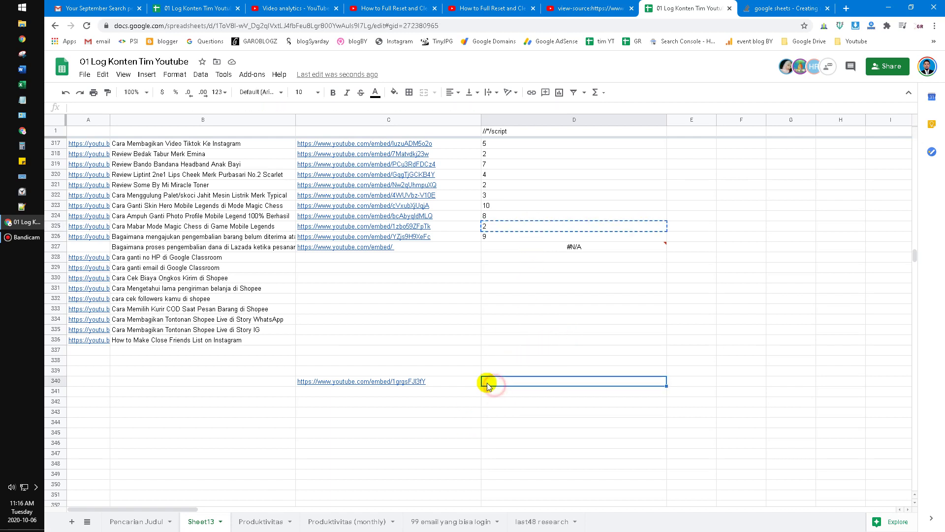
key(ctrl+v)
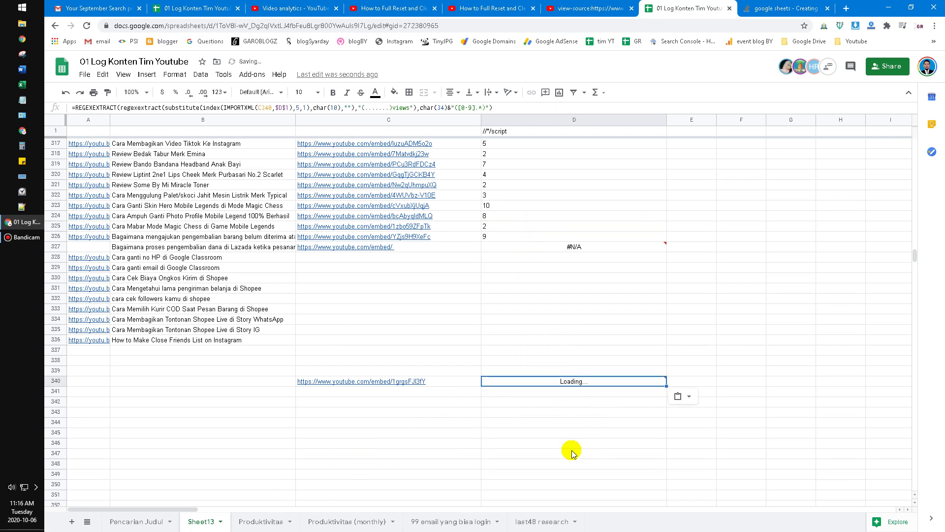
mouse_move(567, 452)
mouse_down()
mouse_move(561, 413)
mouse_move(606, 365)
mouse_move(603, 354)
mouse_move(561, 448)
mouse_up()
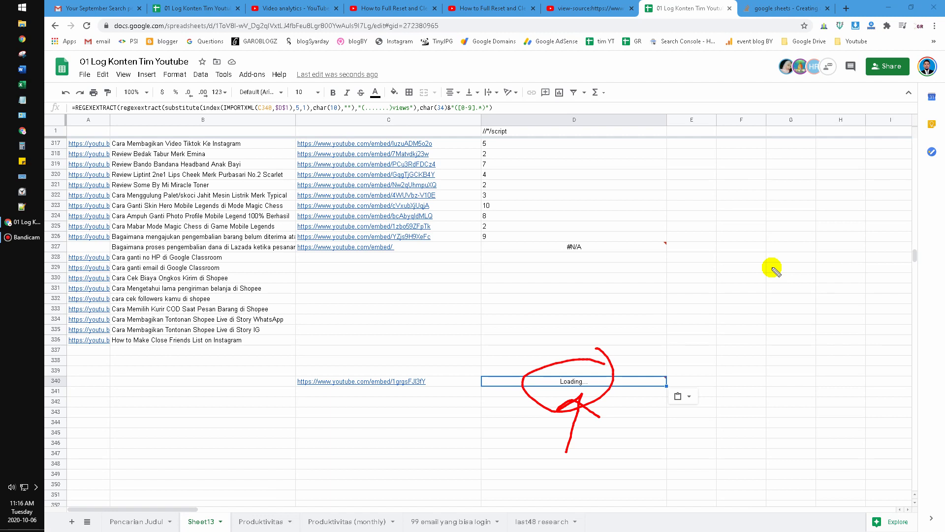
mouse_move(740, 259)
mouse_down()
mouse_move(639, 344)
mouse_move(685, 337)
mouse_up()
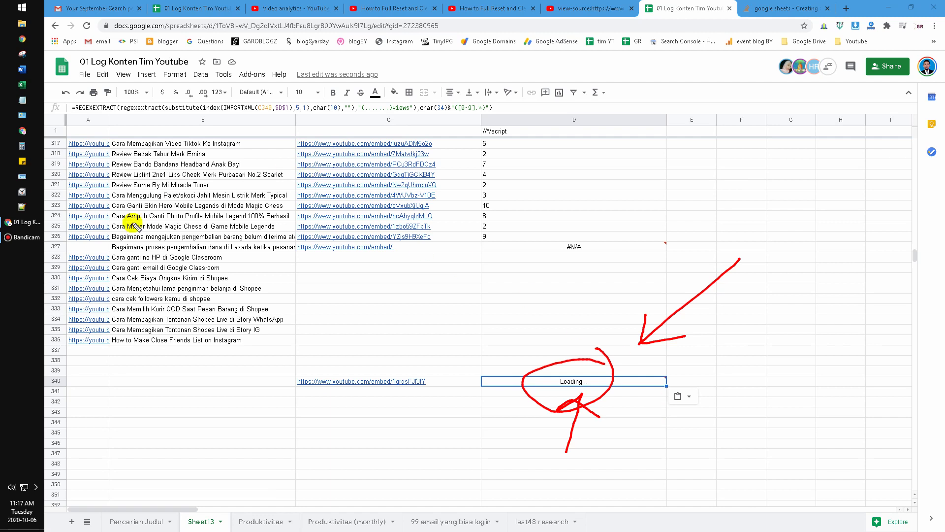
drag(130, 225, 211, 124)
mouse_move(74, 87)
mouse_down()
mouse_move(152, 140)
mouse_move(499, 81)
mouse_move(92, 88)
mouse_move(118, 73)
mouse_up()
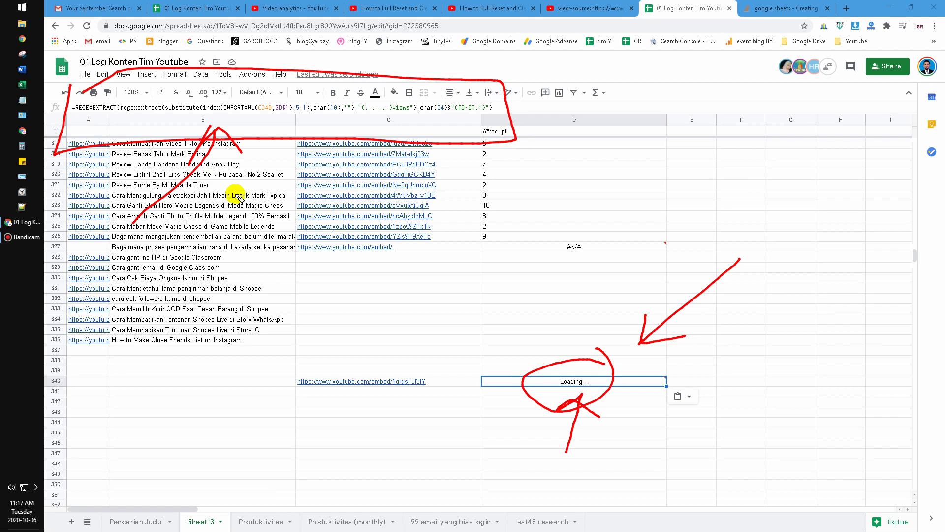